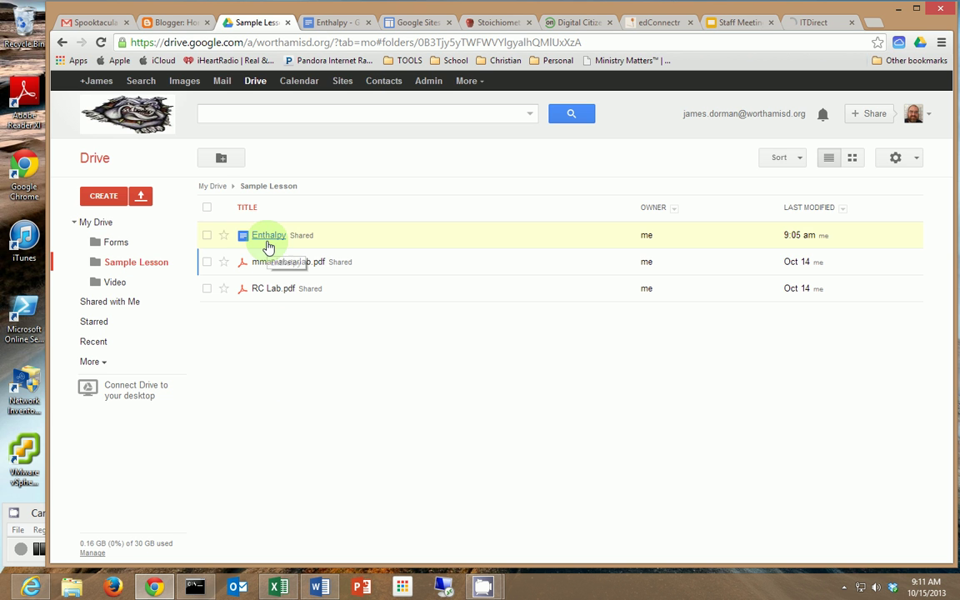
Scroll through the Enthalpy worksheet's sample problems and Molar Heat Capacity section, then back up.
{"action": "left_click", "coordinate": [336, 22]}
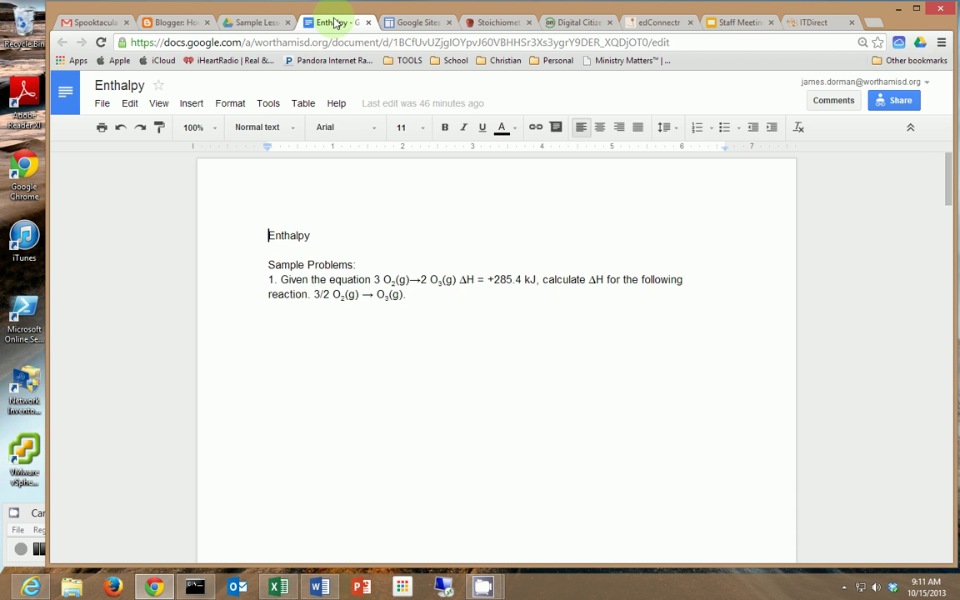
{"action": "scroll", "coordinate": [357, 288], "scroll_direction": "down", "scroll_amount": 5}
{"action": "scroll", "coordinate": [357, 288], "scroll_direction": "down", "scroll_amount": 15}
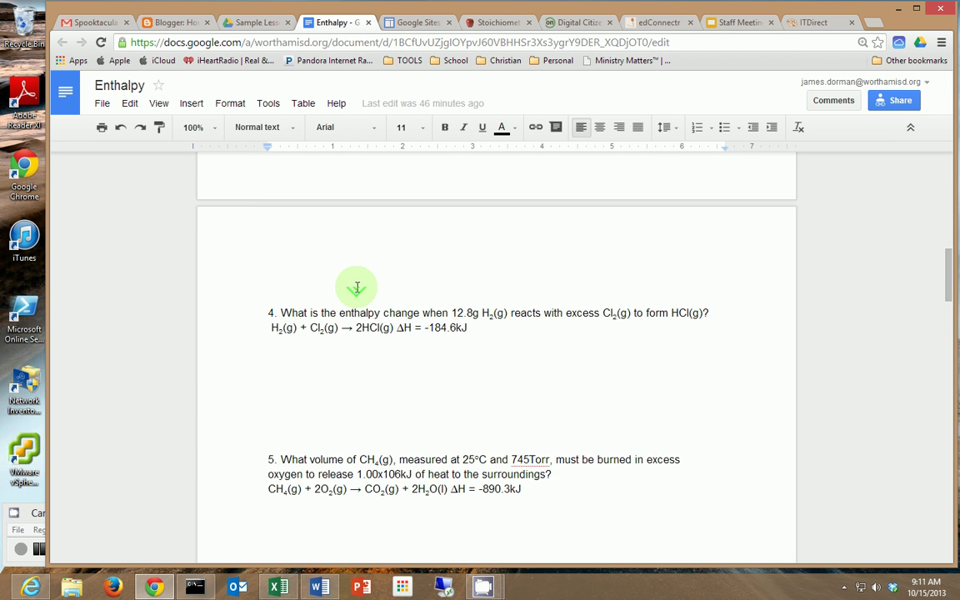
{"action": "scroll", "coordinate": [357, 288], "scroll_direction": "down", "scroll_amount": 20}
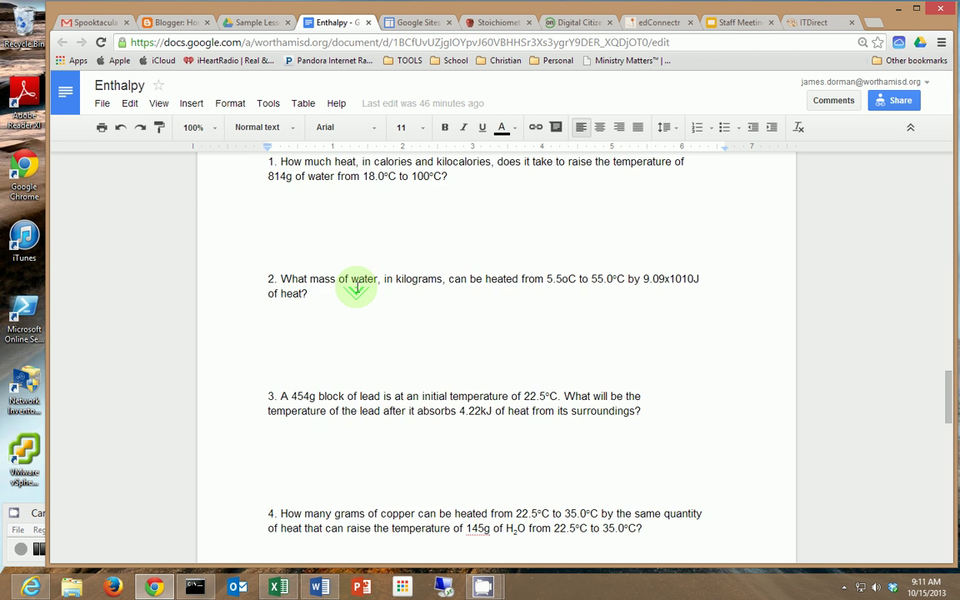
{"action": "scroll", "coordinate": [357, 288], "scroll_direction": "up", "scroll_amount": 20}
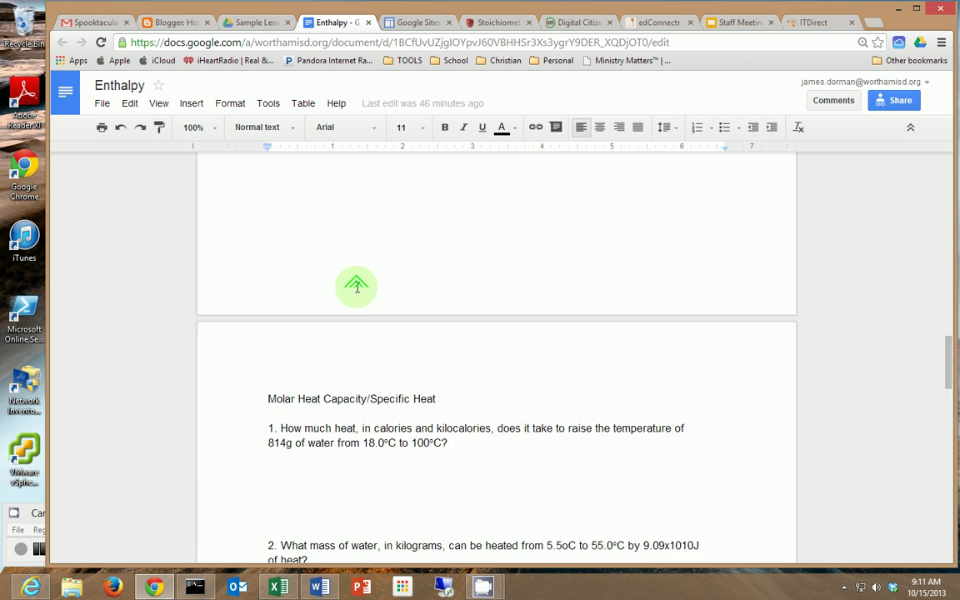
{"action": "scroll", "coordinate": [357, 287], "scroll_direction": "up", "scroll_amount": 5}
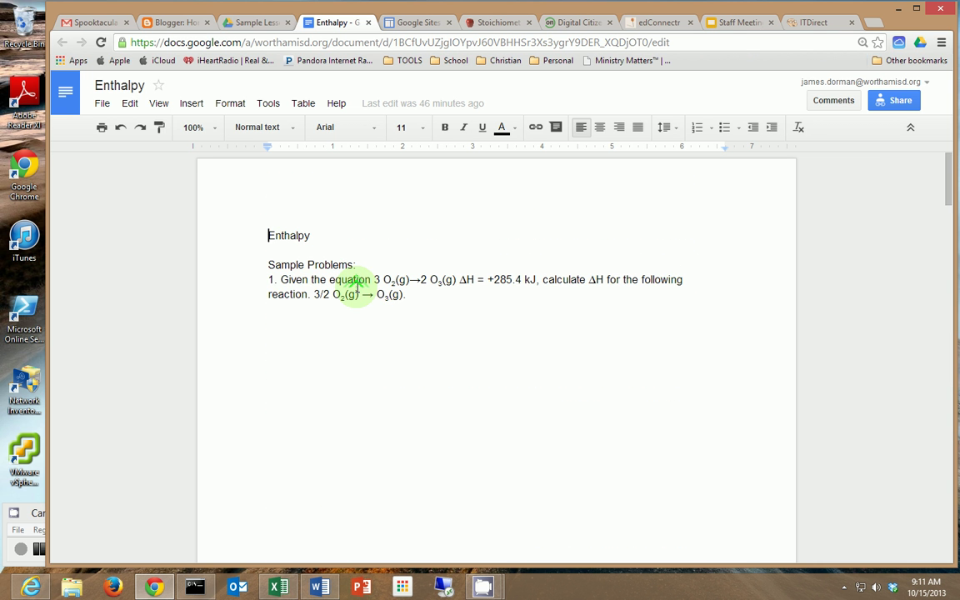
Delete the stray apostrophe after "journal." in step 1 of the Honors Chemistry post.
{"action": "left_click", "coordinate": [185, 22]}
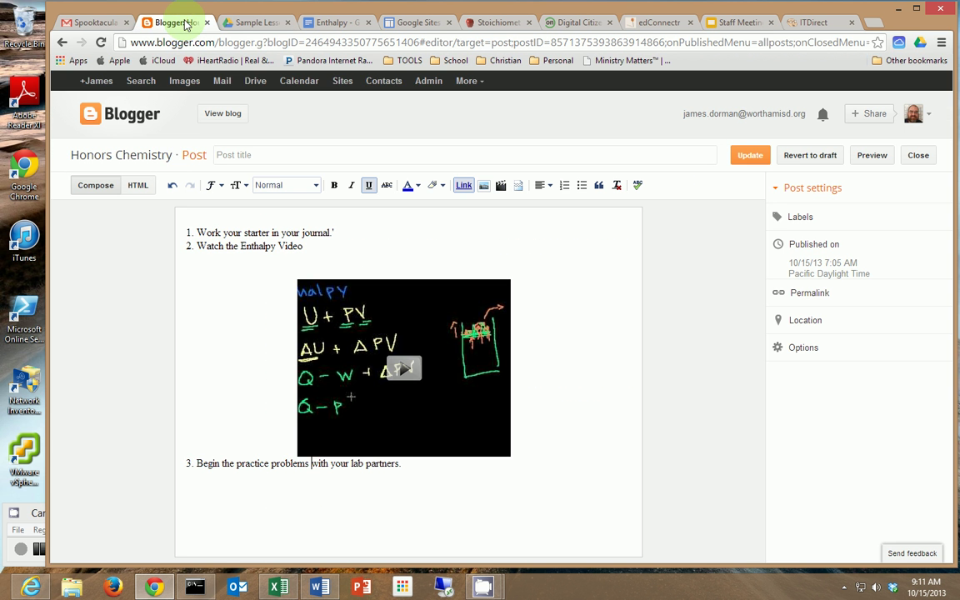
{"action": "left_click", "coordinate": [335, 232]}
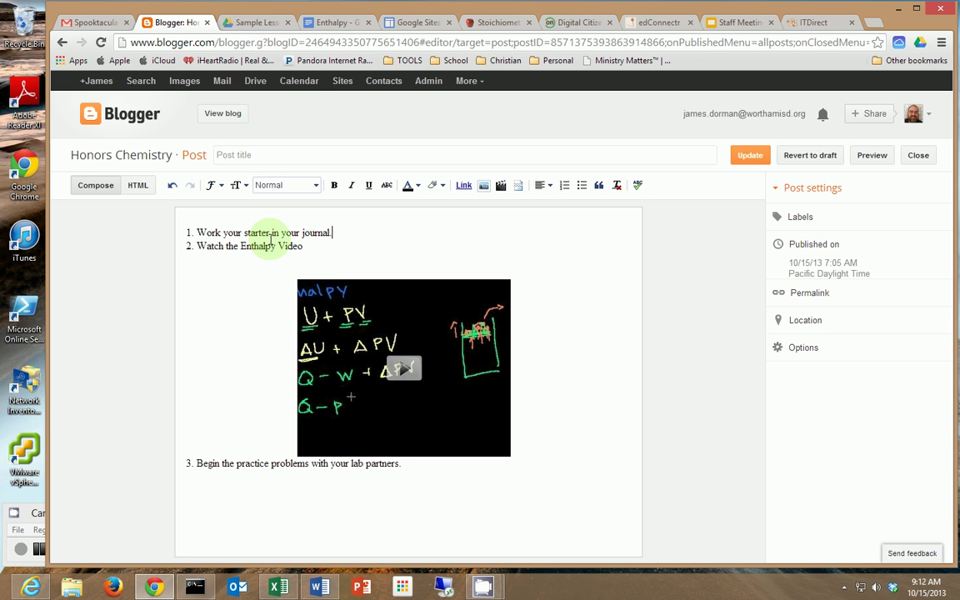
{"action": "left_click", "coordinate": [356, 375]}
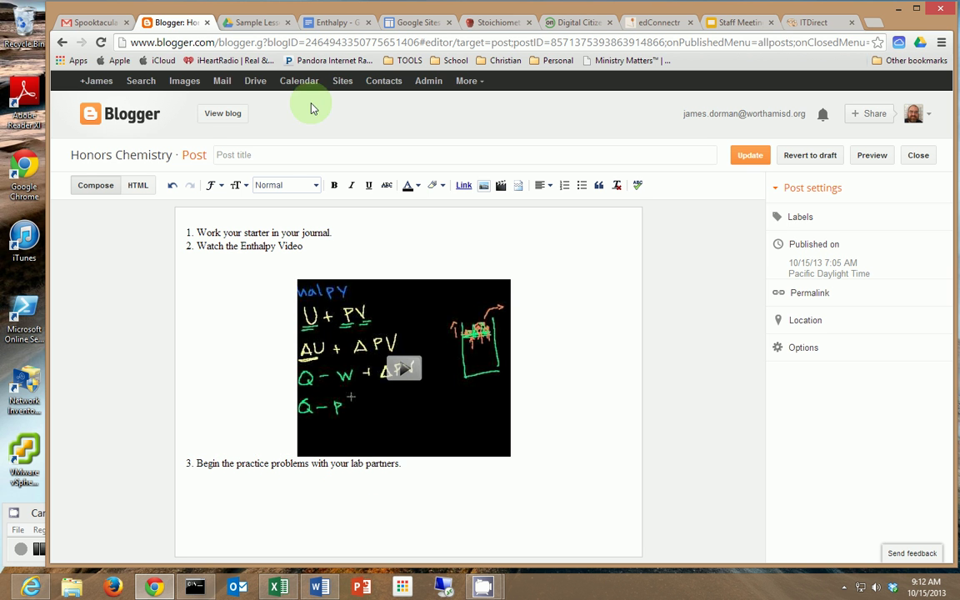
Set the Enthalpy worksheet's sharing to anyone with the link, with view-only access.
{"action": "left_click", "coordinate": [305, 23]}
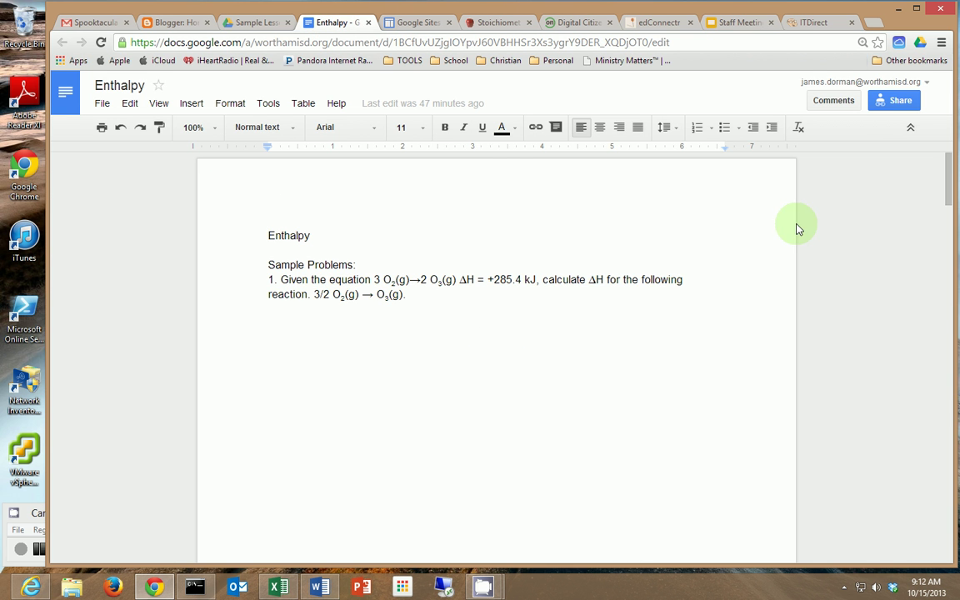
{"action": "left_click", "coordinate": [900, 101]}
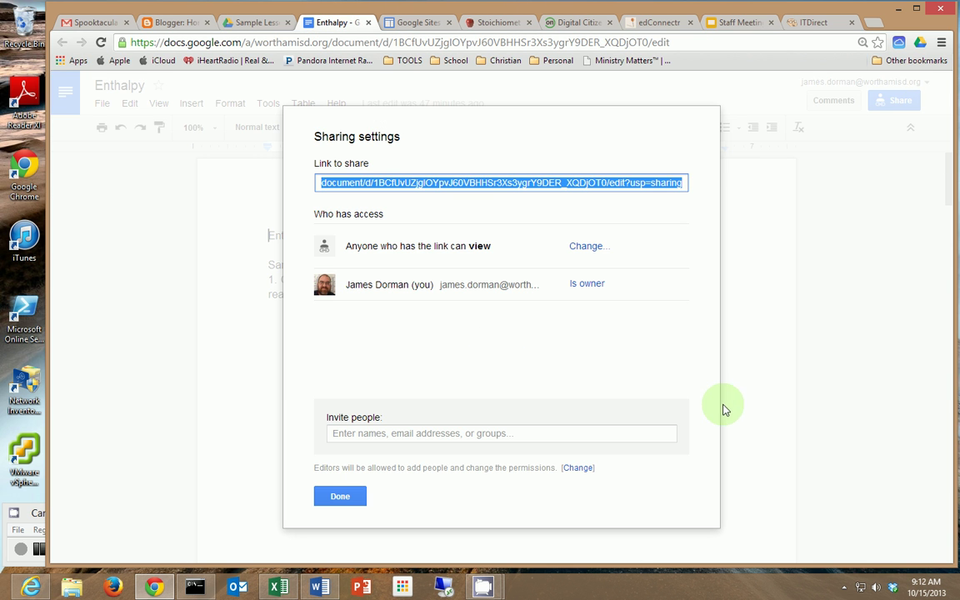
{"action": "left_click", "coordinate": [586, 248]}
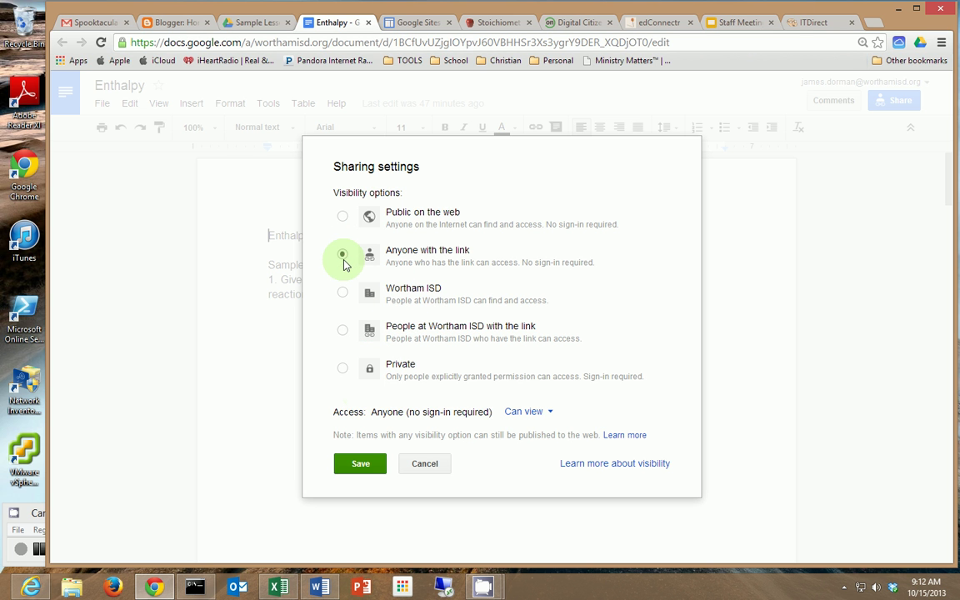
{"action": "left_click", "coordinate": [527, 411]}
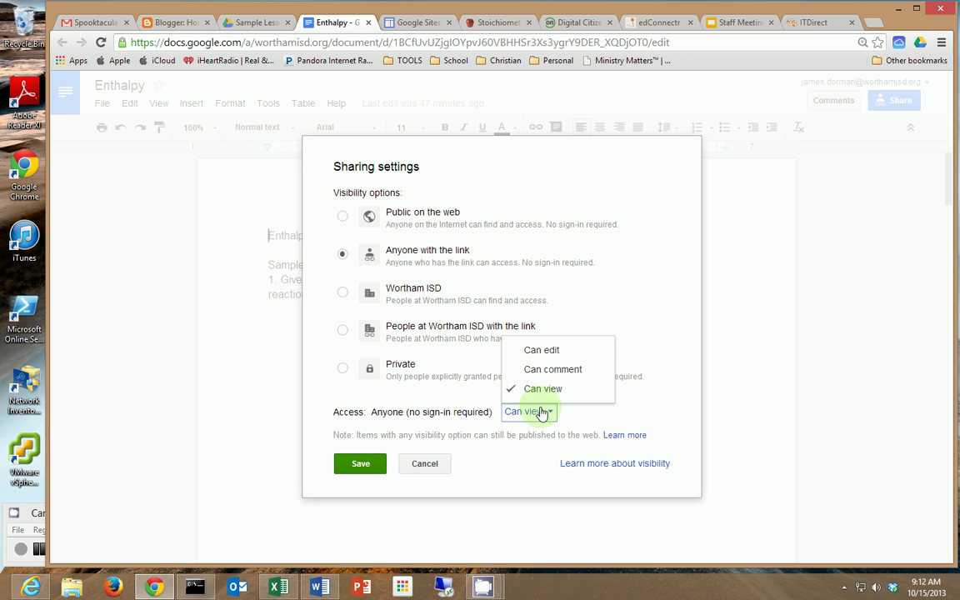
{"action": "left_click", "coordinate": [581, 417]}
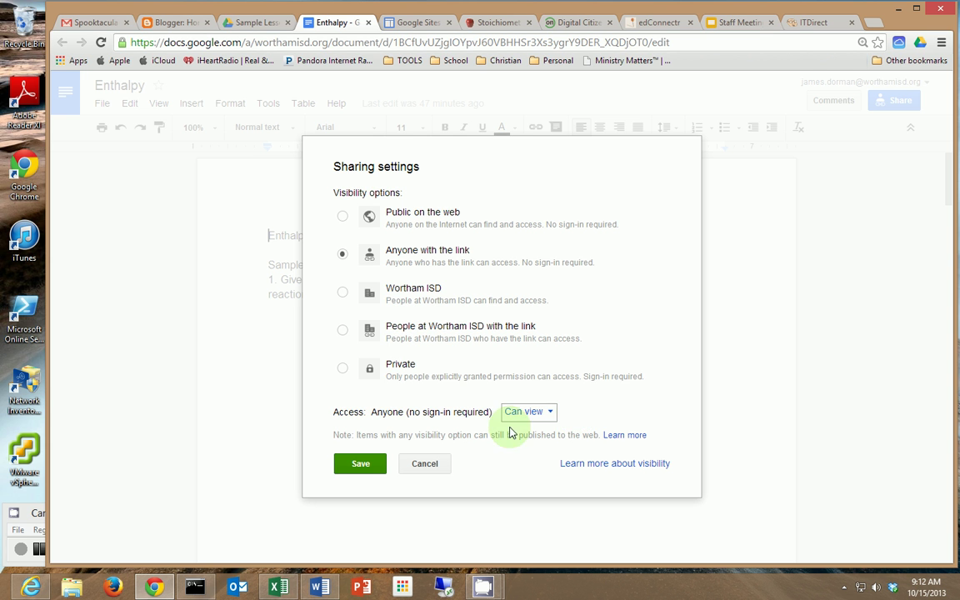
{"action": "left_click", "coordinate": [359, 463]}
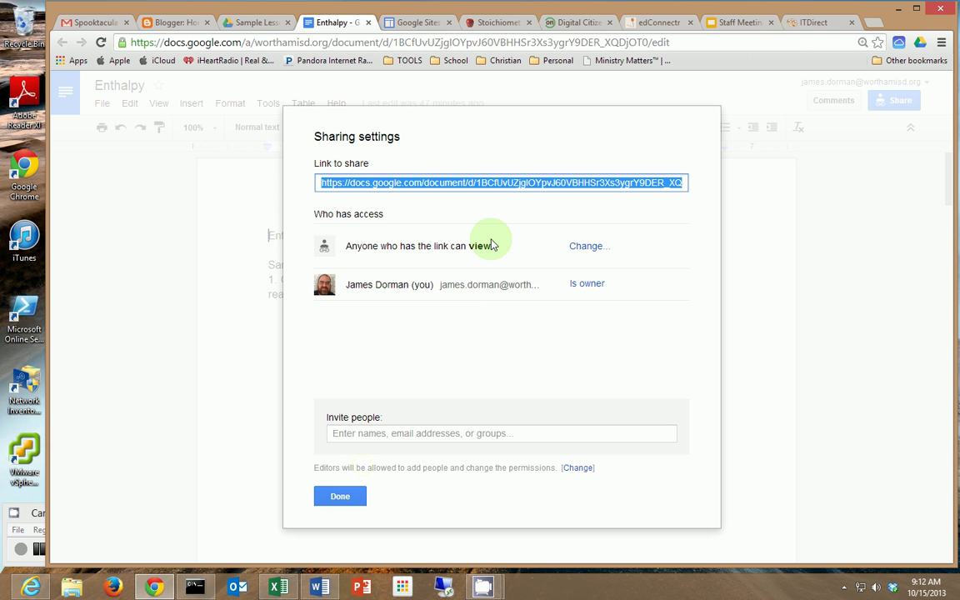
Copy the worksheet's share link and close the sharing settings.
{"action": "right_click", "coordinate": [500, 186]}
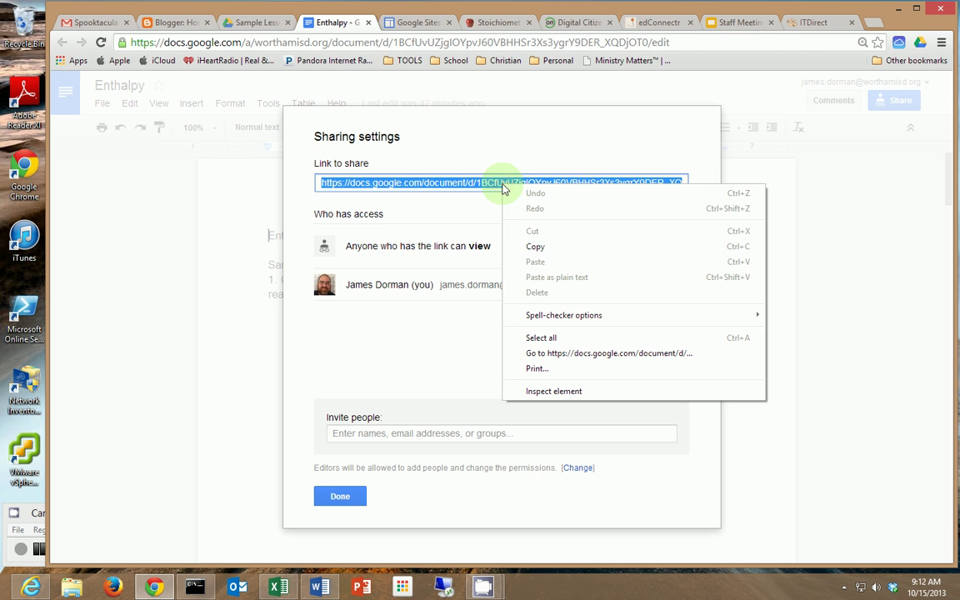
{"action": "left_click", "coordinate": [536, 248]}
{"action": "left_click", "coordinate": [351, 499]}
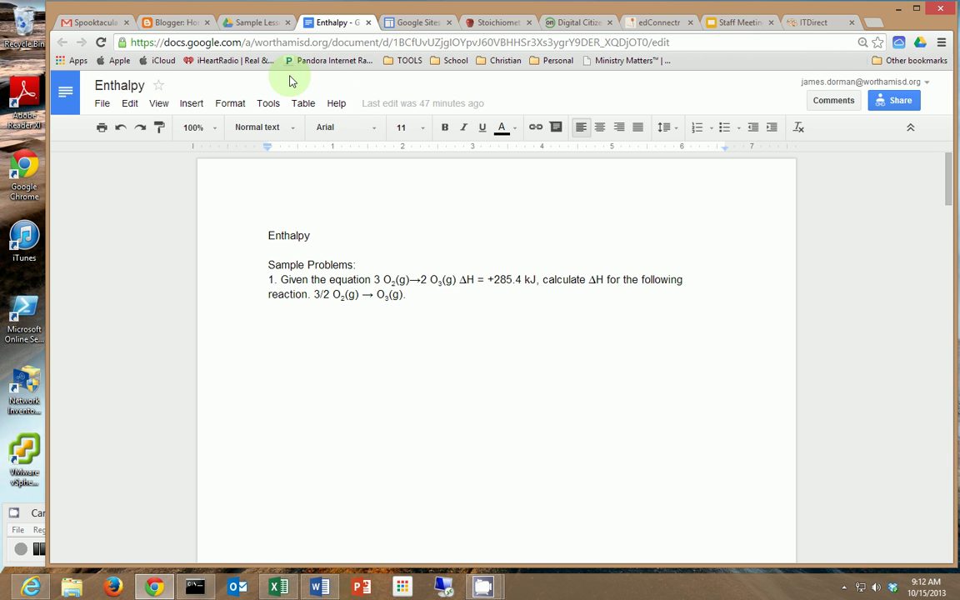
Link "practice problems" in step 3 to the pasted Enthalpy worksheet URL and update the post.
{"action": "left_click", "coordinate": [163, 25]}
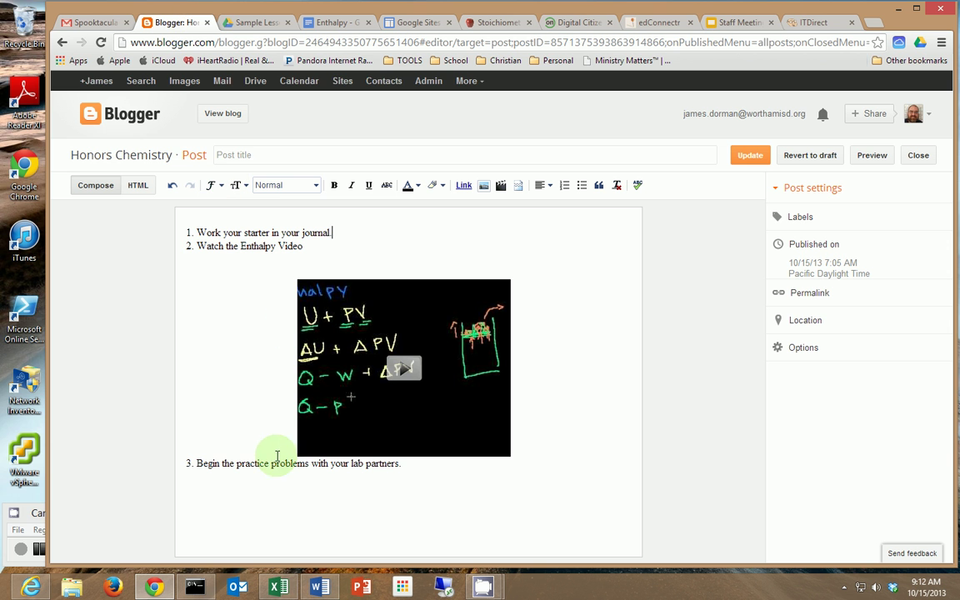
{"action": "left_click_drag", "start_coordinate": [237, 463], "coordinate": [309, 461]}
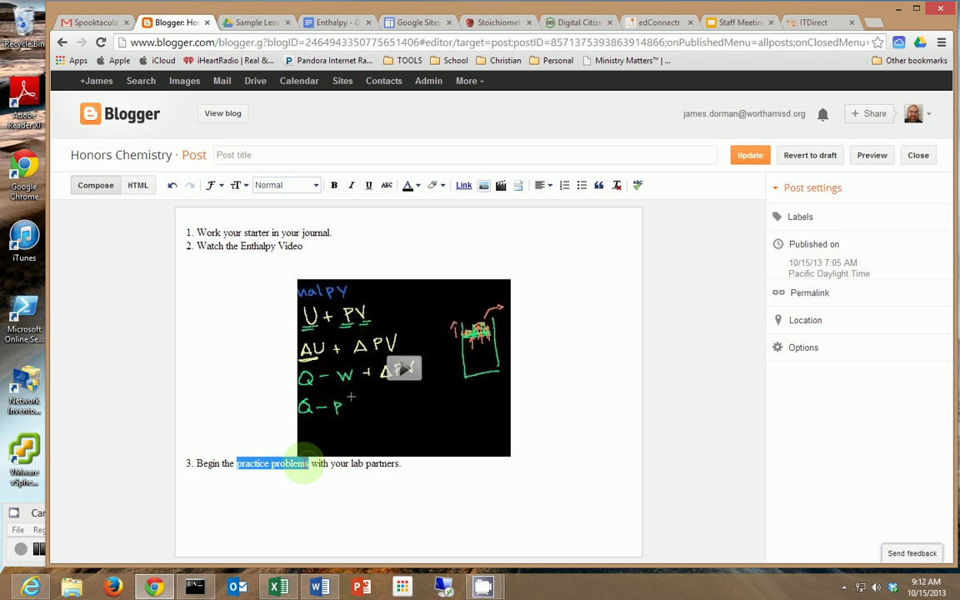
{"action": "left_click", "coordinate": [463, 185]}
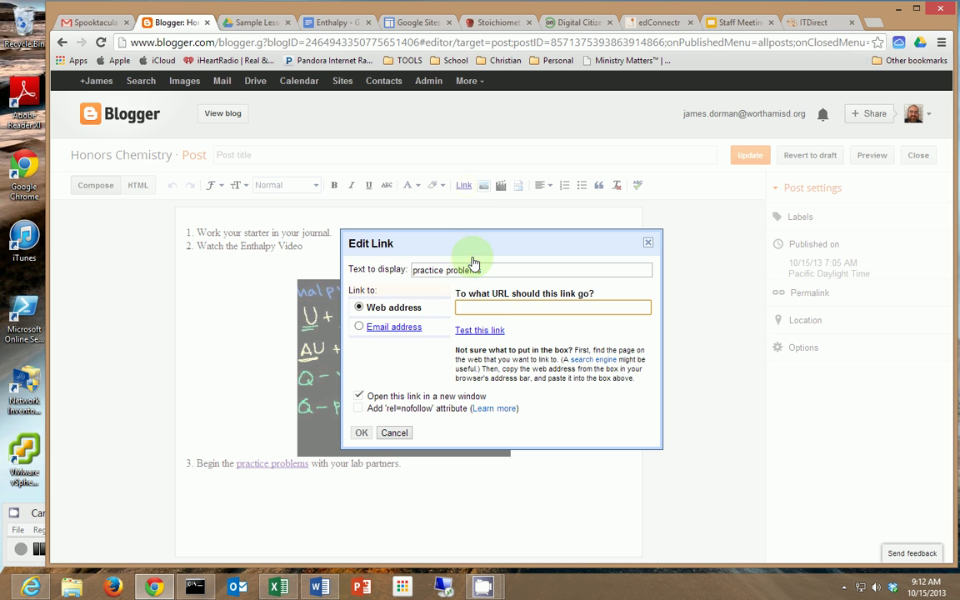
{"action": "right_click", "coordinate": [487, 309]}
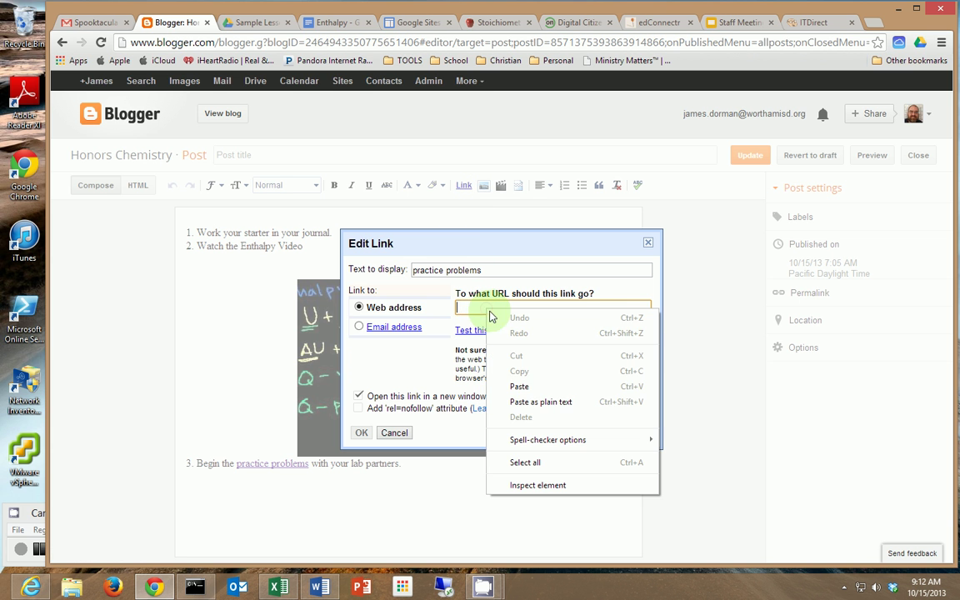
{"action": "left_click", "coordinate": [522, 399]}
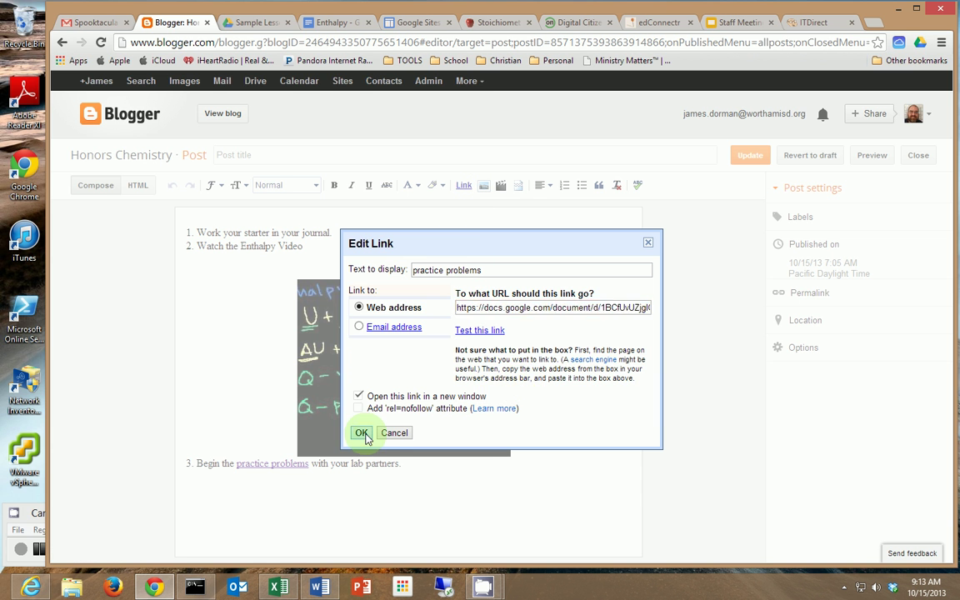
{"action": "left_click", "coordinate": [362, 433]}
{"action": "left_click", "coordinate": [608, 293]}
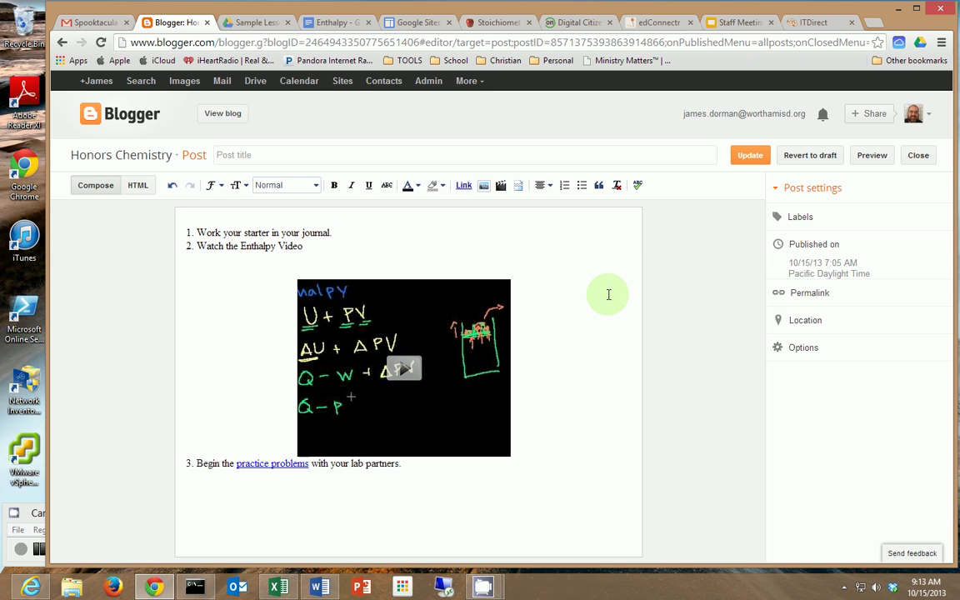
{"action": "left_click", "coordinate": [748, 156]}
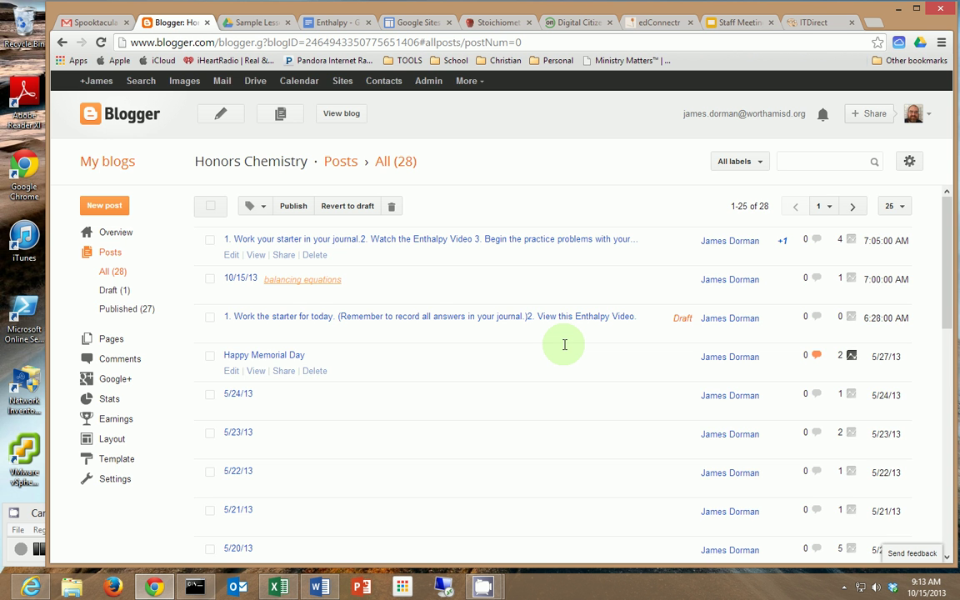
View the live Honors Chemistry blog, then switch to the Internet Explorer window.
{"action": "left_click", "coordinate": [350, 114]}
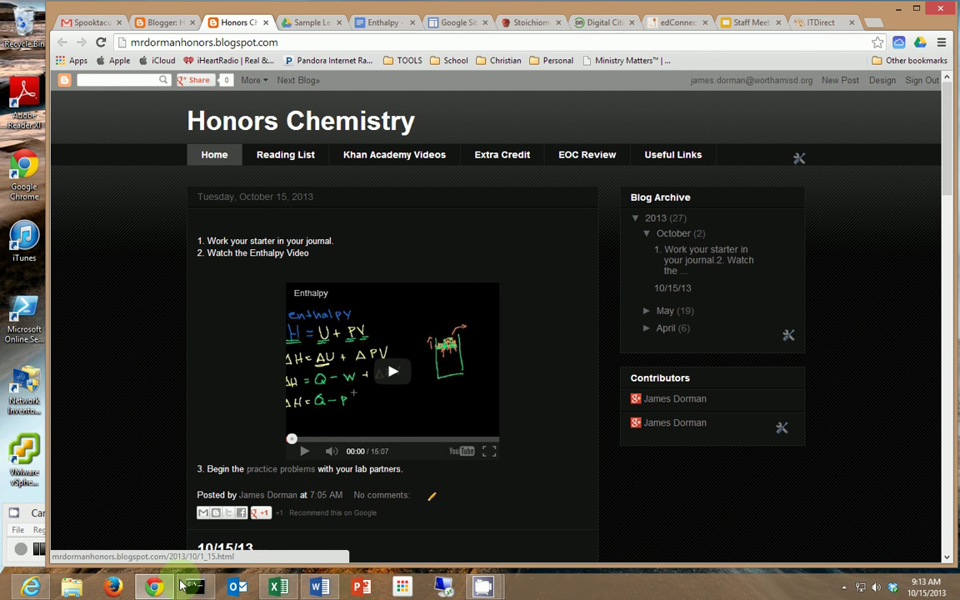
{"action": "left_click", "coordinate": [36, 590]}
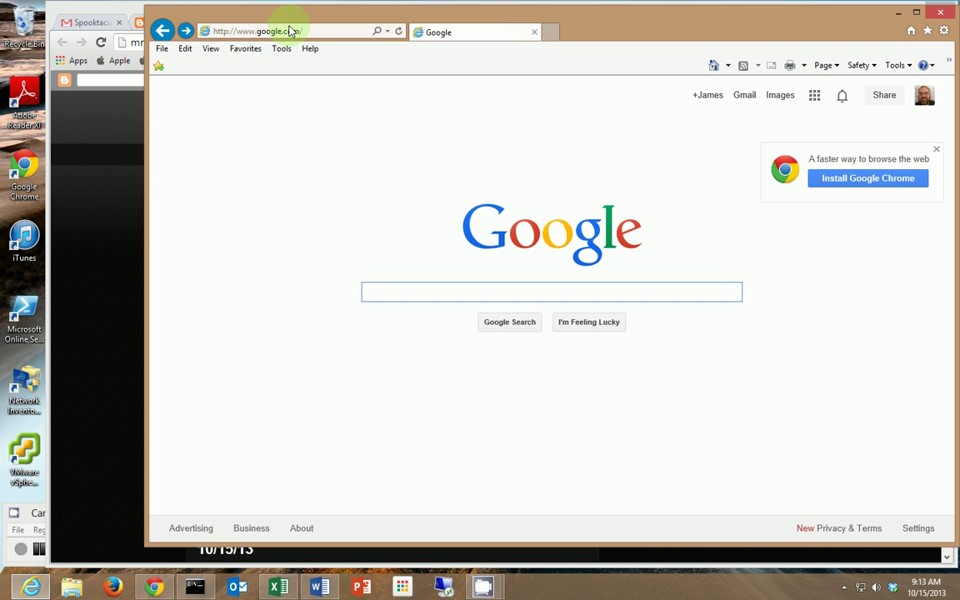
Load the pasted Enthalpy worksheet share link in Internet Explorer to see the view-only version.
{"action": "right_click", "coordinate": [292, 32]}
{"action": "left_click", "coordinate": [258, 32]}
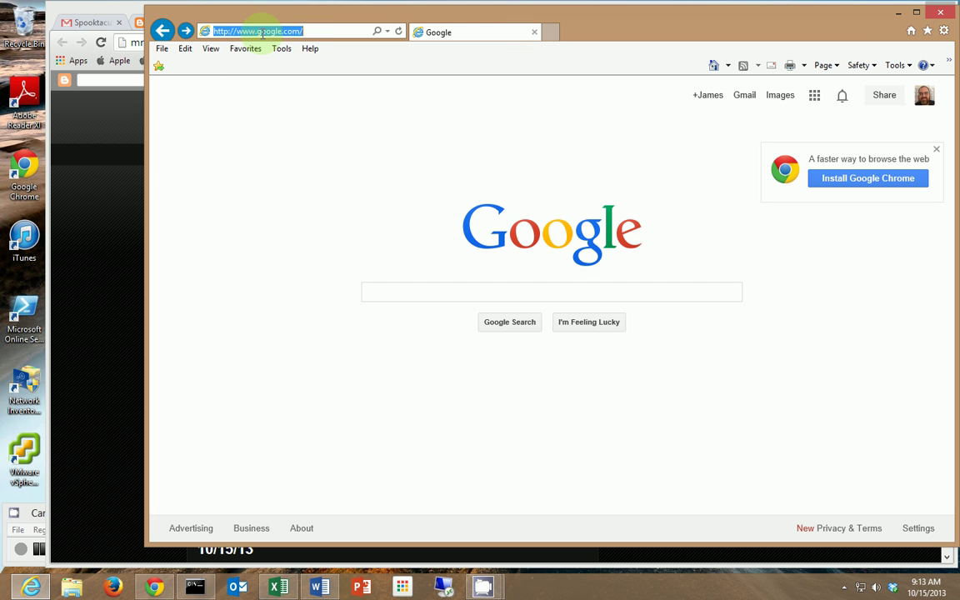
{"action": "key", "text": "ctrl+v"}
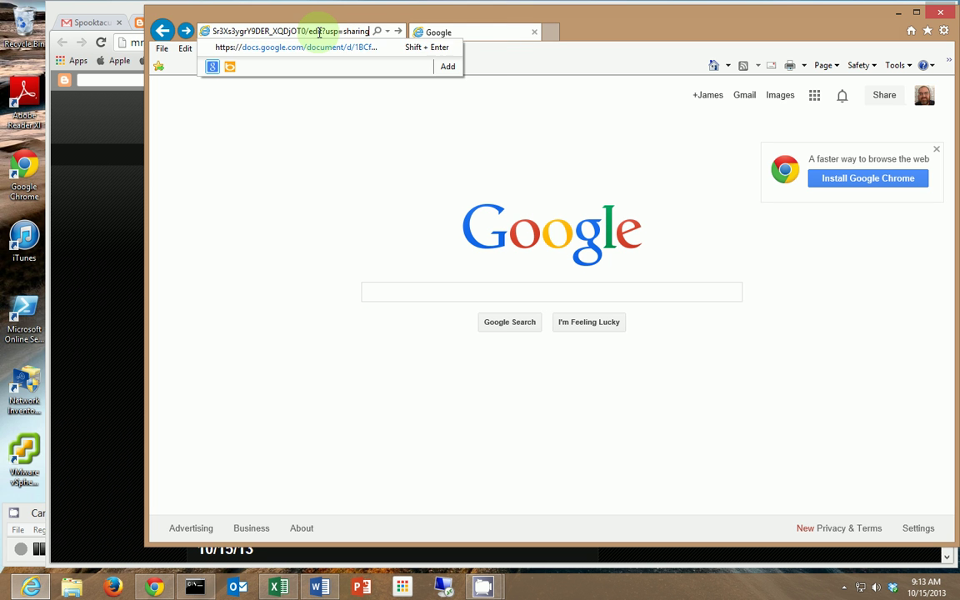
{"action": "left_click", "coordinate": [322, 48]}
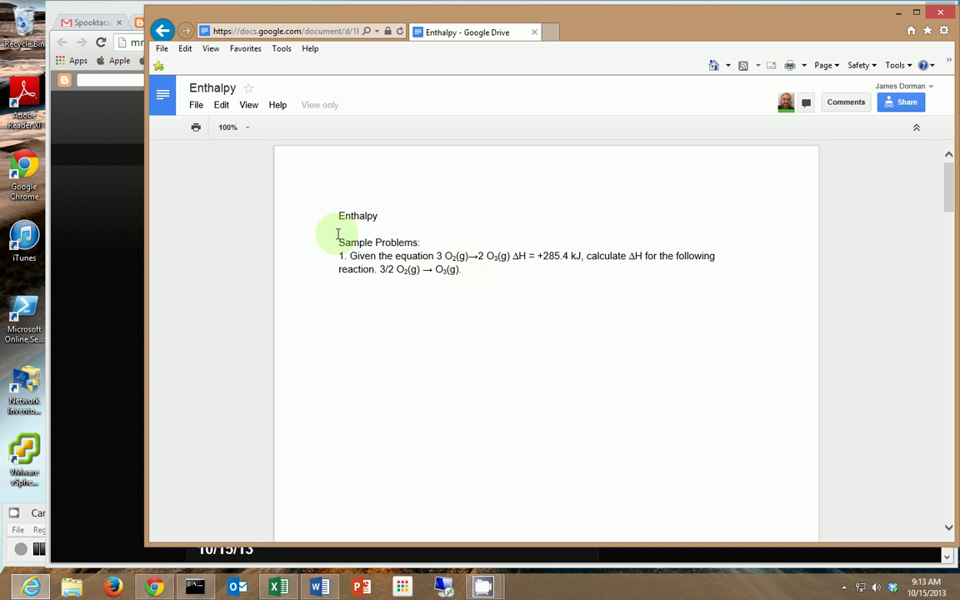
Make a copy of the worksheet named "Copy of Enthalpy- JD".
{"action": "left_click", "coordinate": [194, 103]}
{"action": "left_click", "coordinate": [233, 212]}
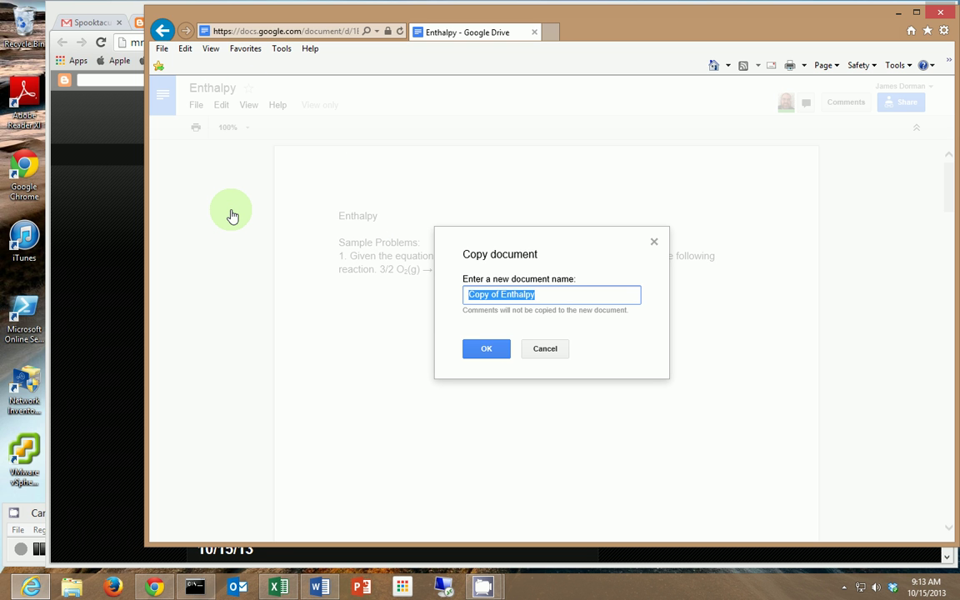
{"action": "key", "text": "End"}
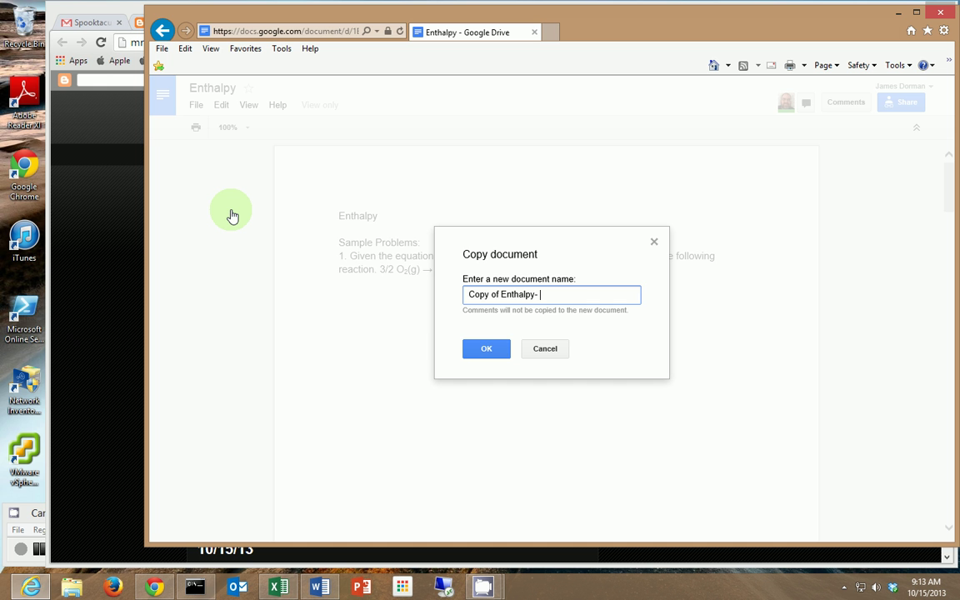
{"action": "type", "text": "- JD"}
{"action": "left_click", "coordinate": [487, 348]}
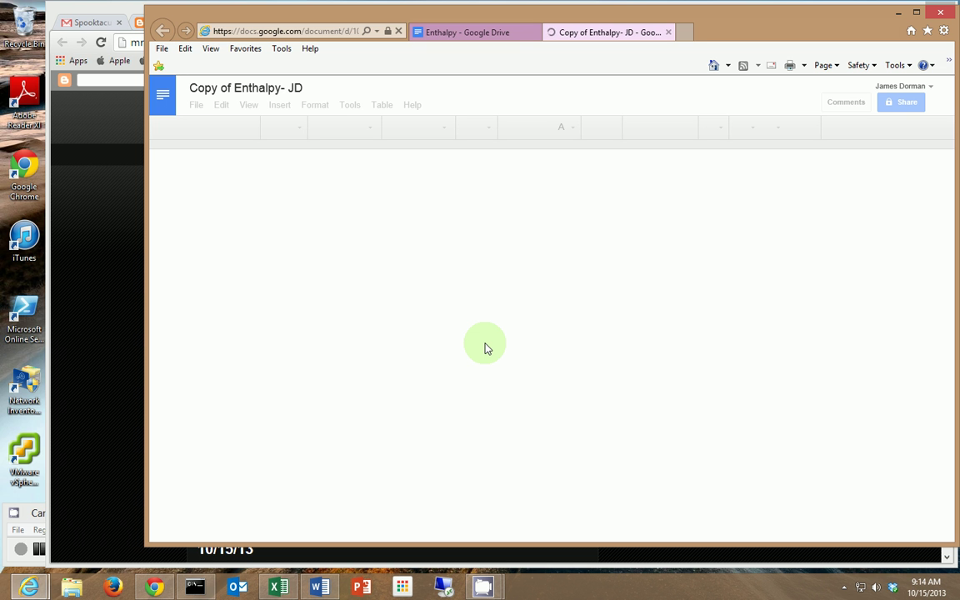
Type the note "write formula" on the empty line below problem 1.
{"action": "left_click", "coordinate": [29, 512]}
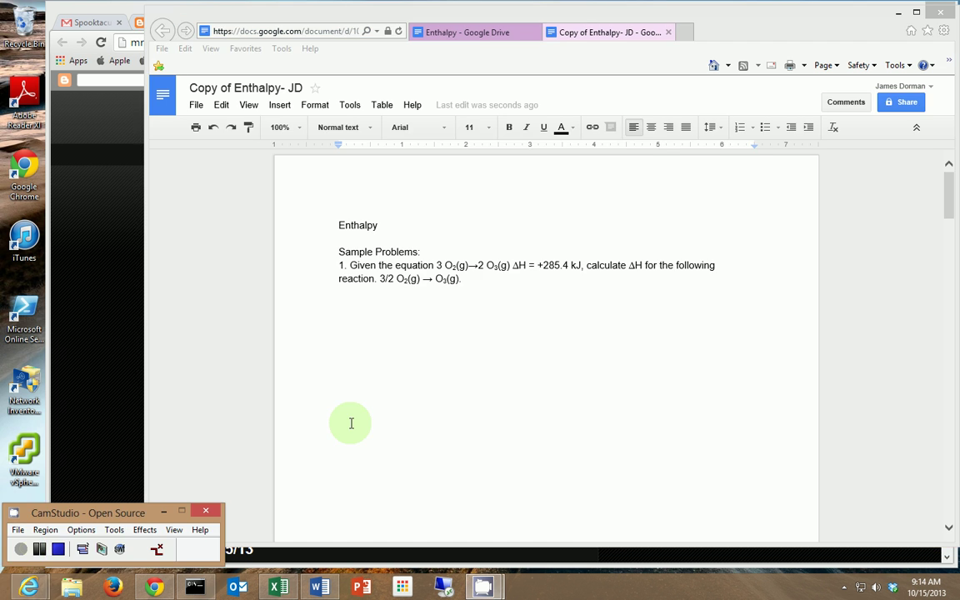
{"action": "left_click", "coordinate": [406, 390]}
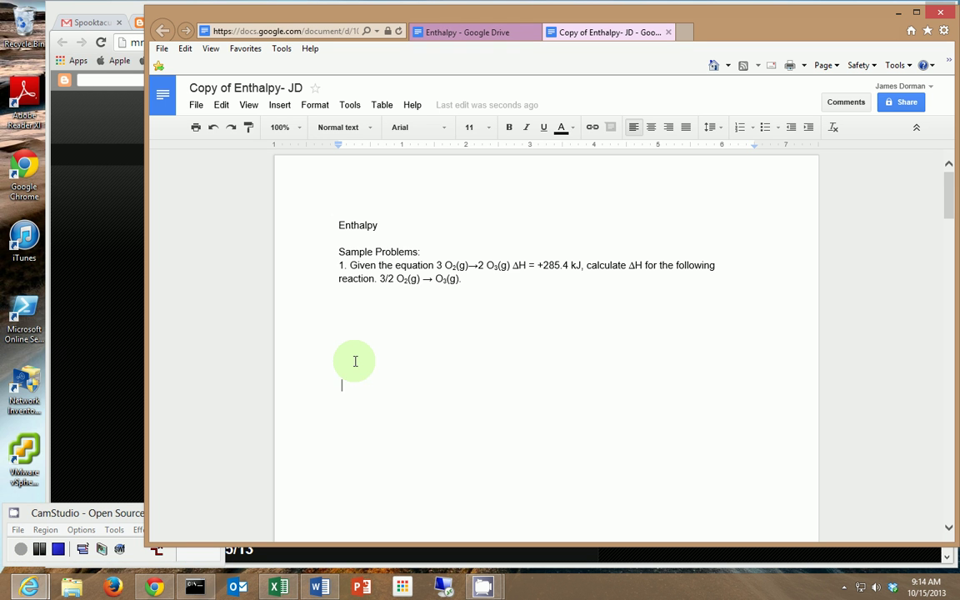
{"action": "type", "text": "write "}
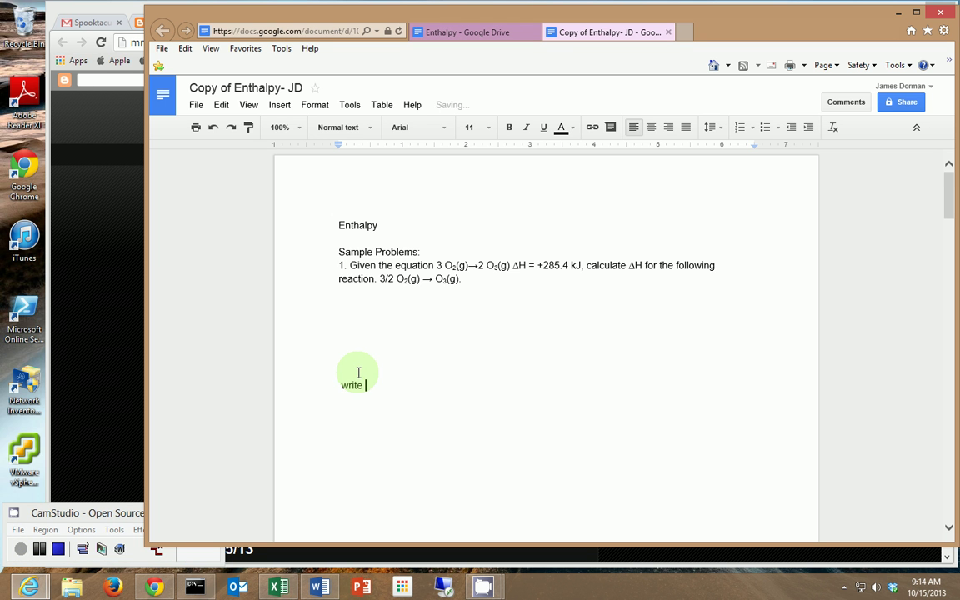
{"action": "type", "text": "formule"}
{"action": "key", "text": "Return"}
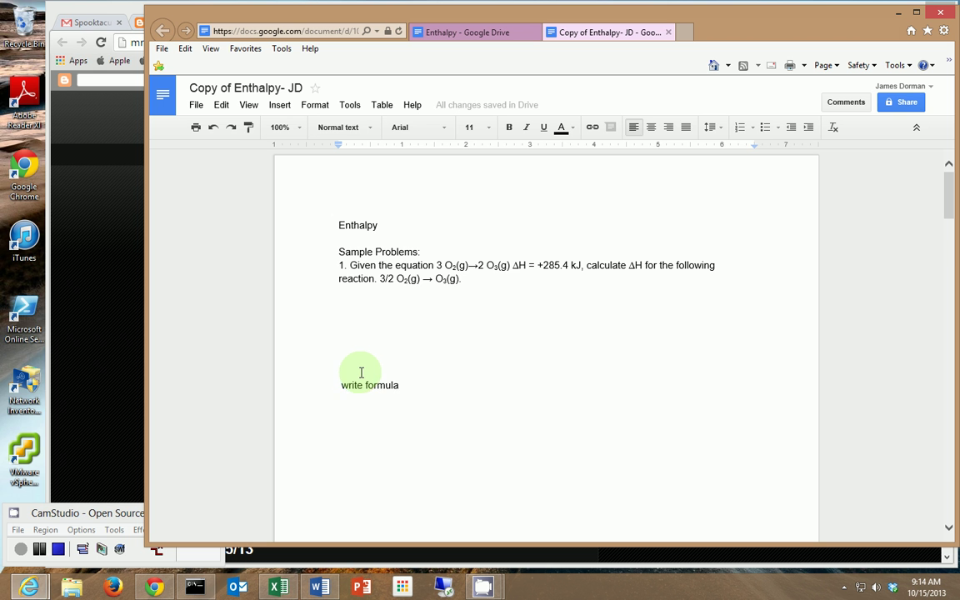
{"action": "scroll", "coordinate": [371, 391], "scroll_direction": "down", "scroll_amount": 7}
{"action": "scroll", "coordinate": [434, 368], "scroll_direction": "up", "scroll_amount": 6}
{"action": "scroll", "coordinate": [434, 369], "scroll_direction": "down", "scroll_amount": 1}
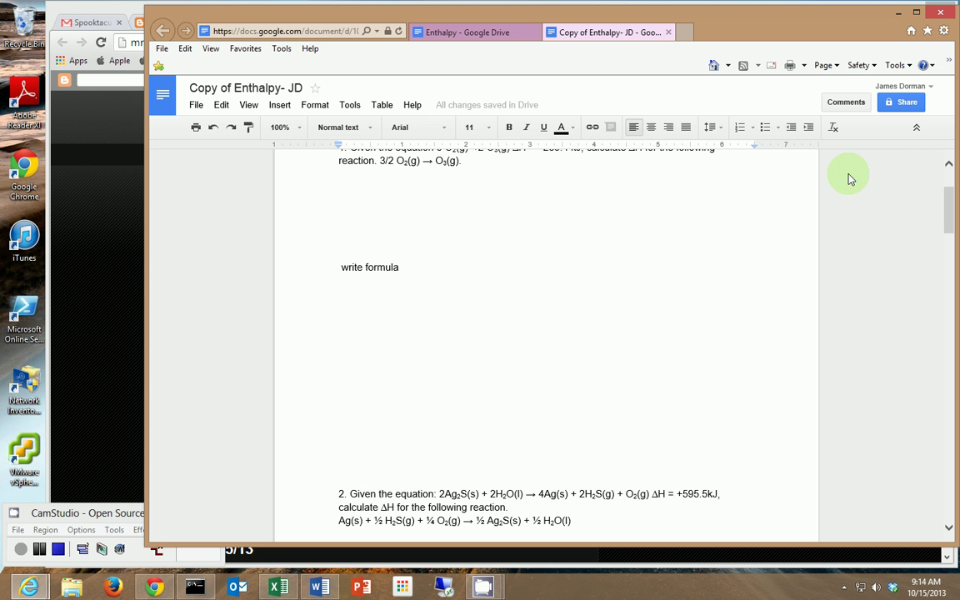
{"action": "left_click", "coordinate": [904, 102]}
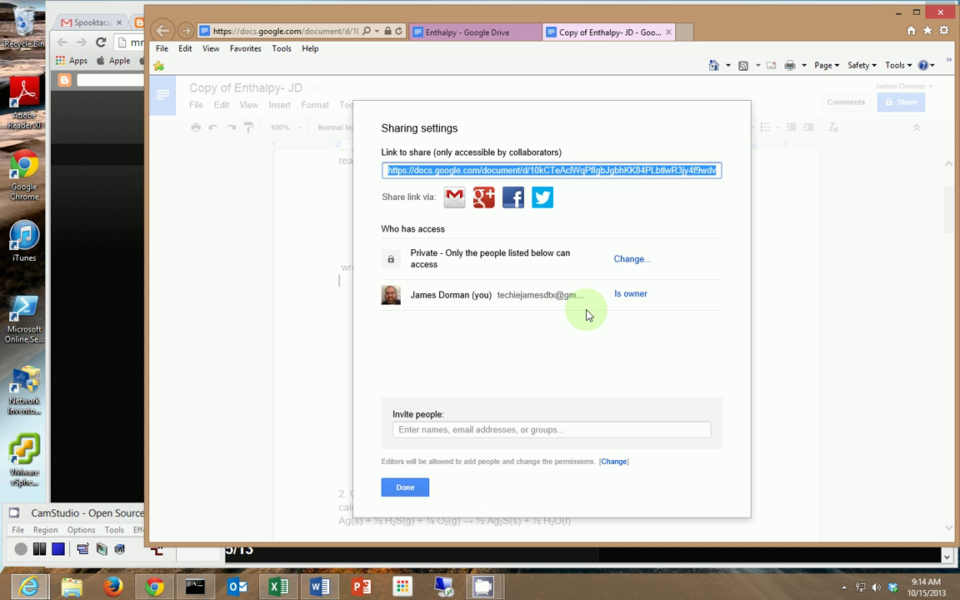
{"action": "left_click", "coordinate": [540, 430]}
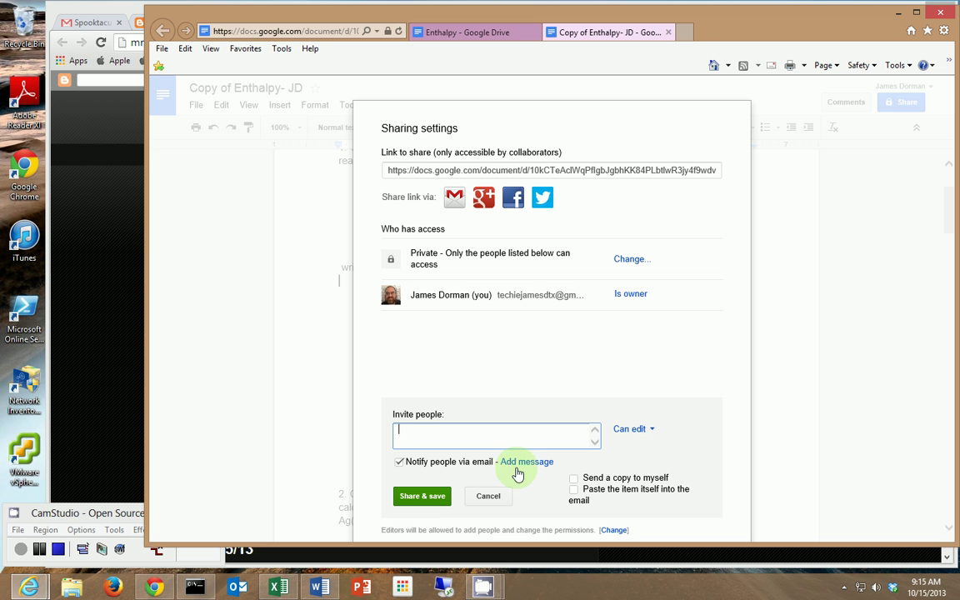
{"action": "left_click", "coordinate": [484, 498]}
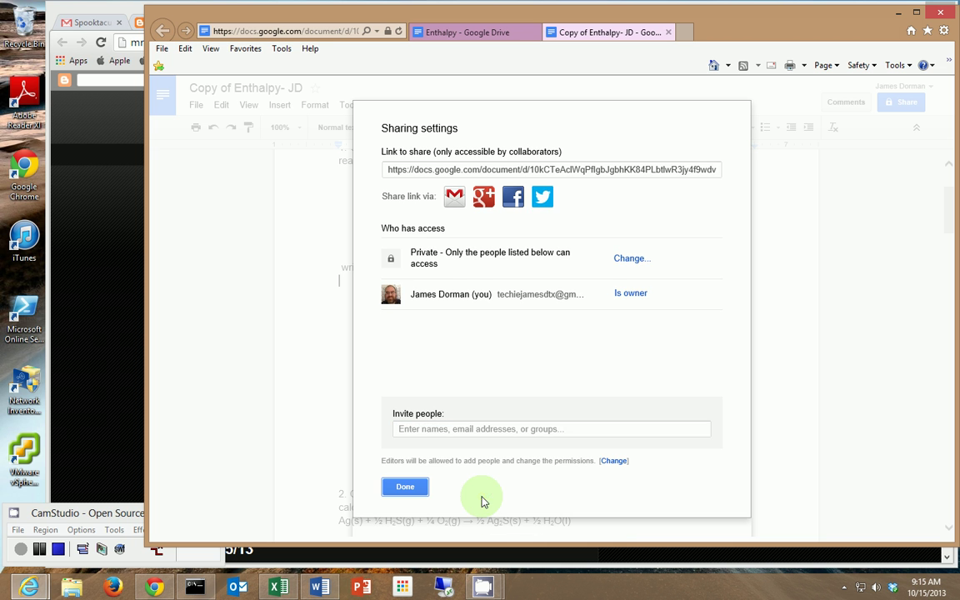
{"action": "left_click", "coordinate": [409, 487]}
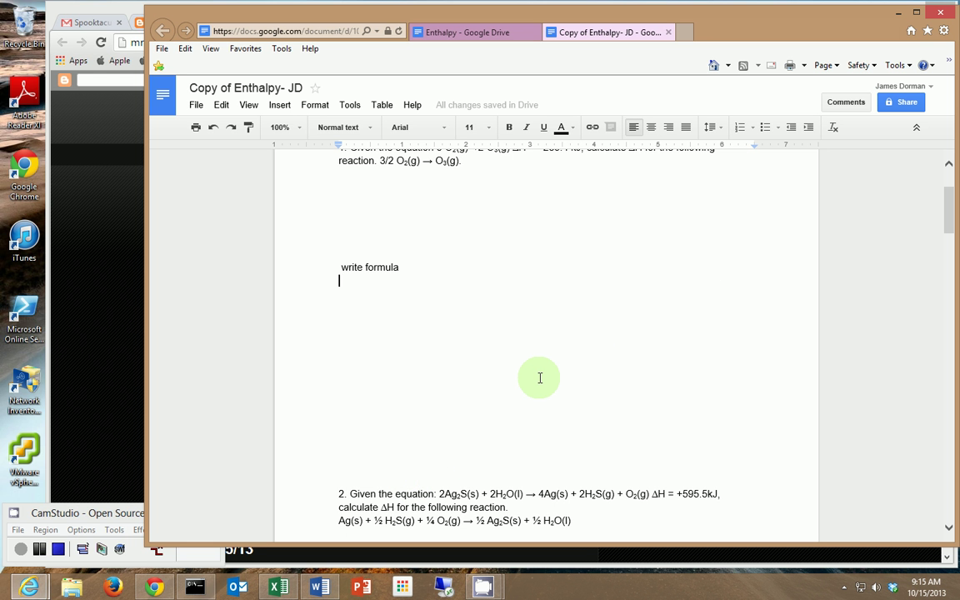